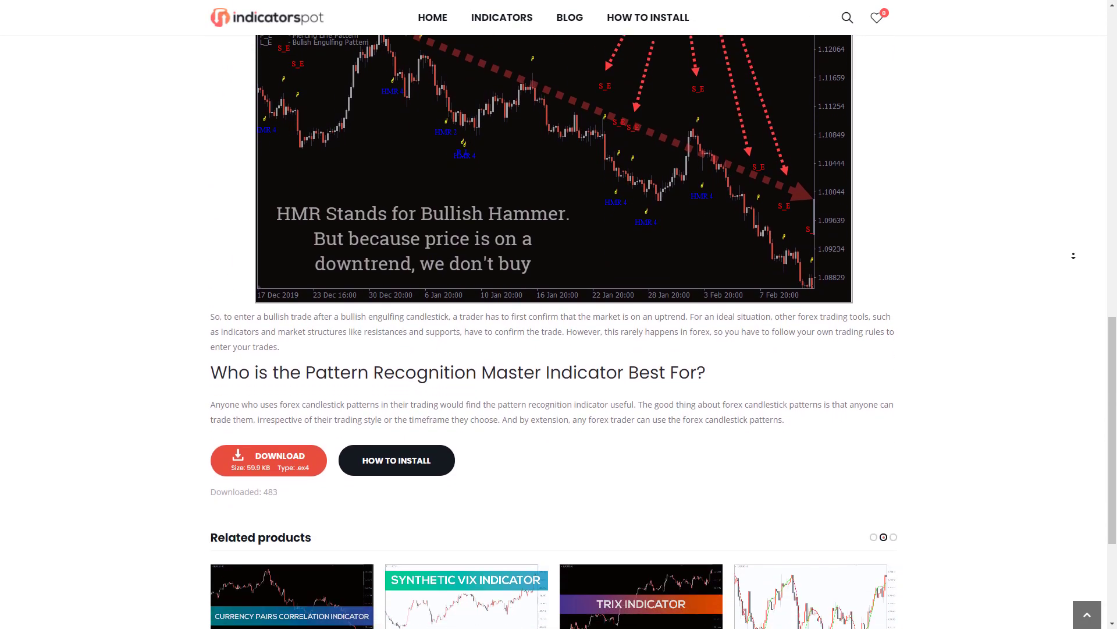
# Step: Download the Pattern Recognition Master .ex4 file from its indicatorspot product page
pyautogui.click(286, 395)
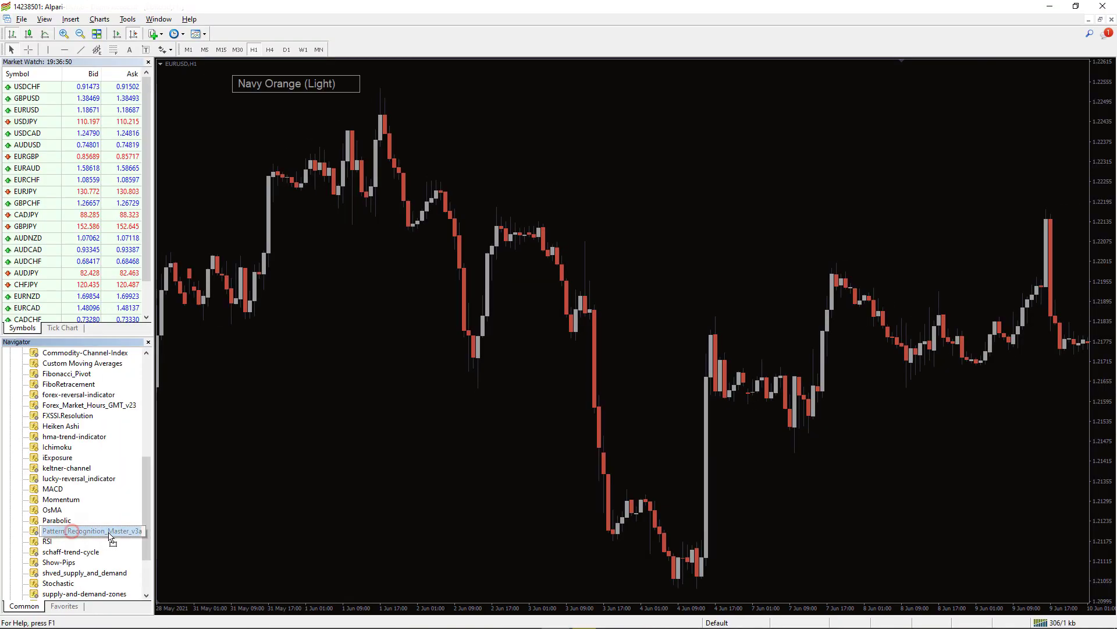
# Step: Attach Pattern_Recognition_Master_v3a to the EURUSD H1 chart with DLL and external imports allowed
pyautogui.moveTo(91, 530); pyautogui.dragTo(461, 429)
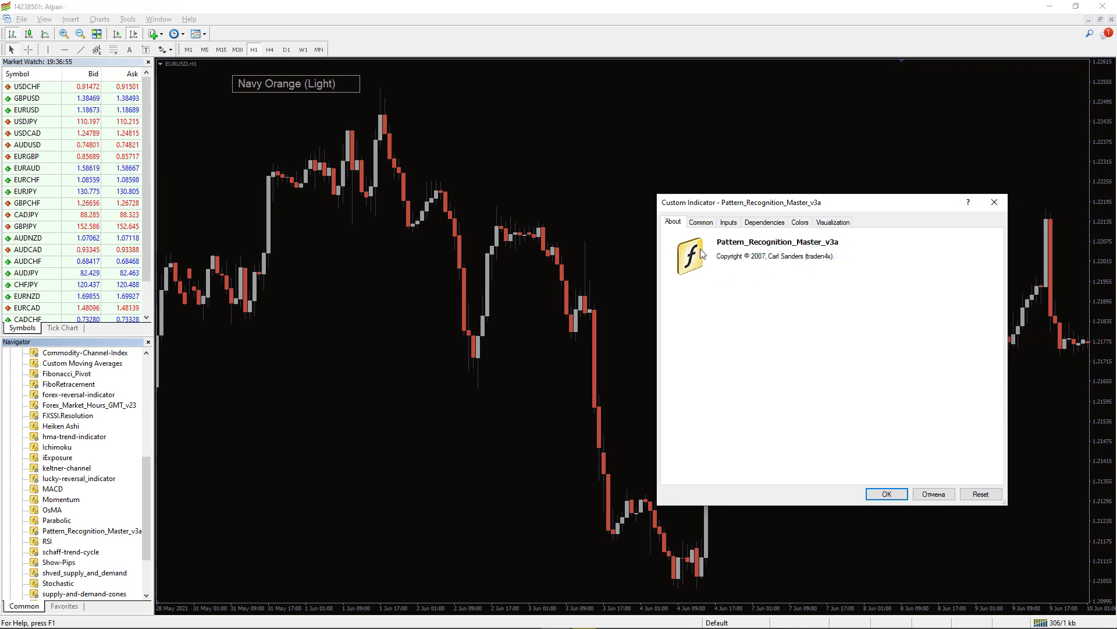
pyautogui.click(700, 226)
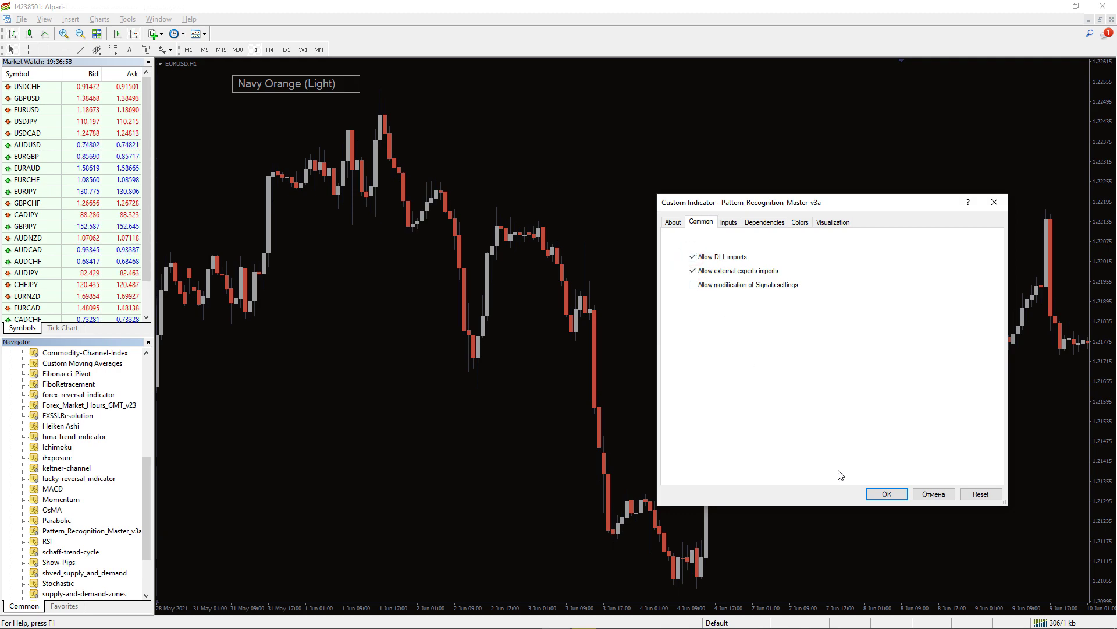
pyautogui.click(883, 494)
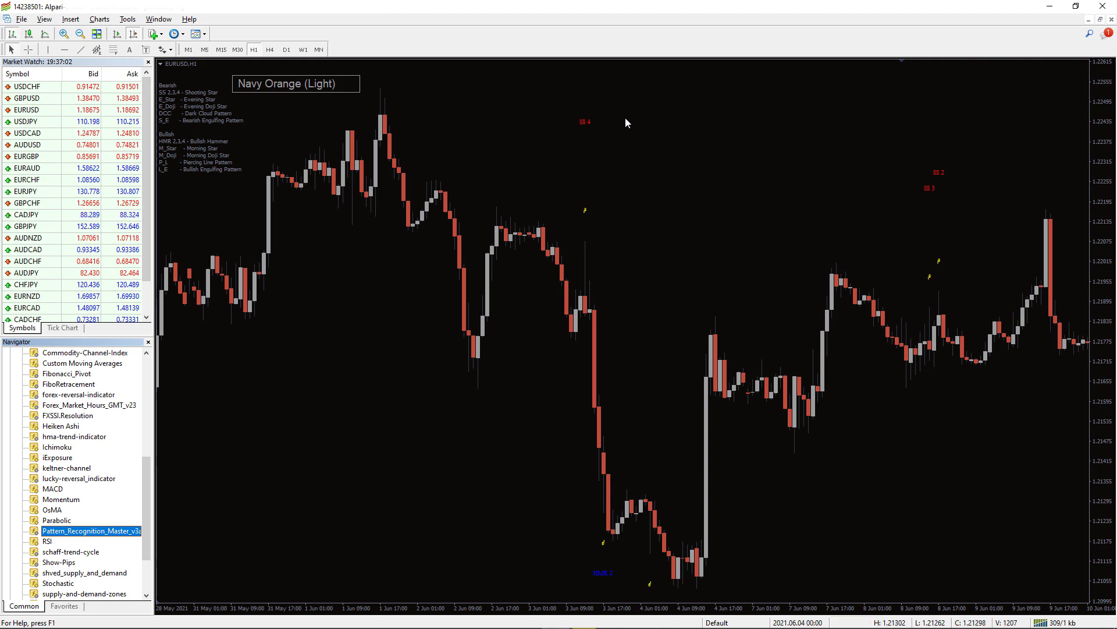
pyautogui.scroll(-10, 629, 305)
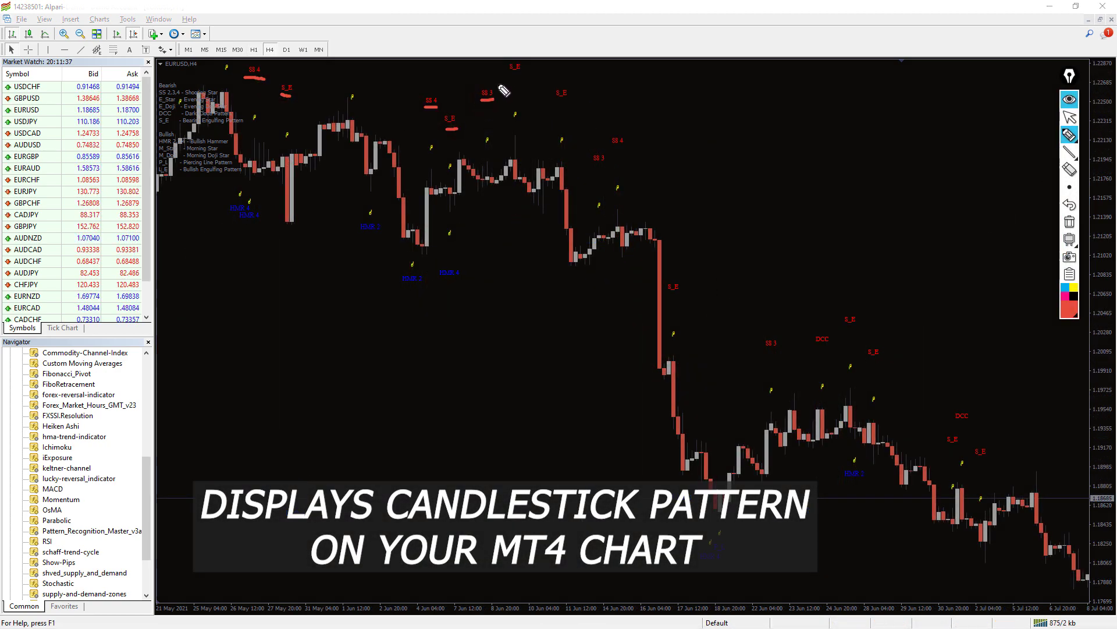
# Step: Underline the chart's pattern labels and HMR labels with red freehand strokes
pyautogui.moveTo(552, 103); pyautogui.dragTo(566, 103)
pyautogui.moveTo(609, 150); pyautogui.dragTo(635, 150)
pyautogui.moveTo(669, 297); pyautogui.dragTo(685, 303)
pyautogui.moveTo(844, 323); pyautogui.dragTo(899, 365)
pyautogui.moveTo(948, 448); pyautogui.dragTo(972, 455)
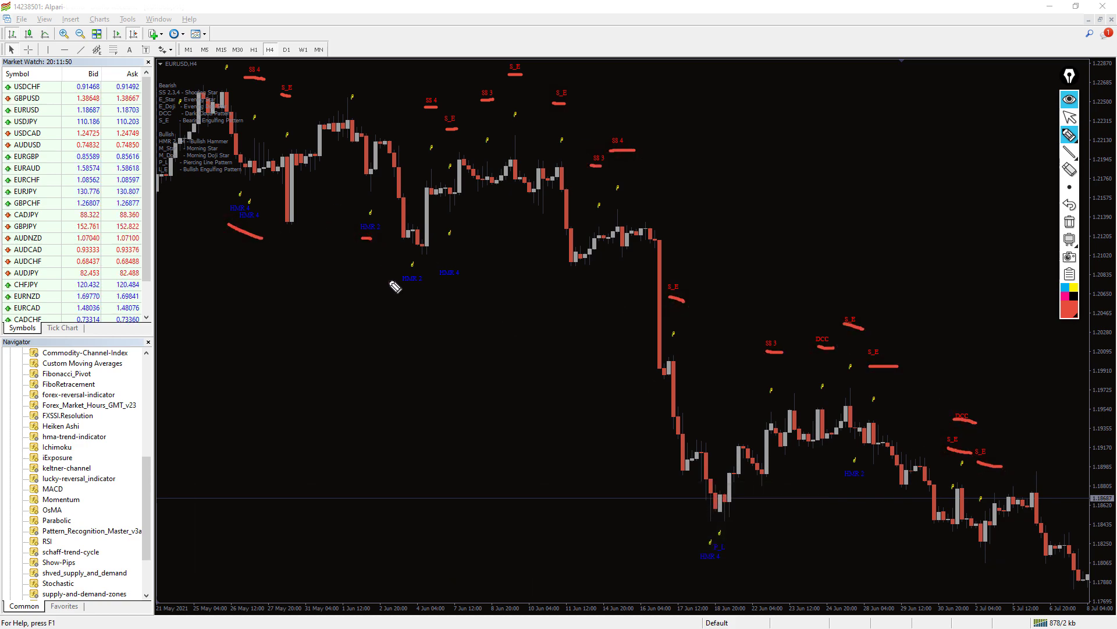
pyautogui.moveTo(411, 289); pyautogui.dragTo(442, 294)
pyautogui.moveTo(442, 284); pyautogui.dragTo(485, 291)
pyautogui.moveTo(702, 564); pyautogui.dragTo(714, 567)
pyautogui.moveTo(845, 481); pyautogui.dragTo(860, 487)
# Step: Circle the pattern legend in red and begin circling an S_E label
pyautogui.moveTo(229, 68); pyautogui.dragTo(203, 67)
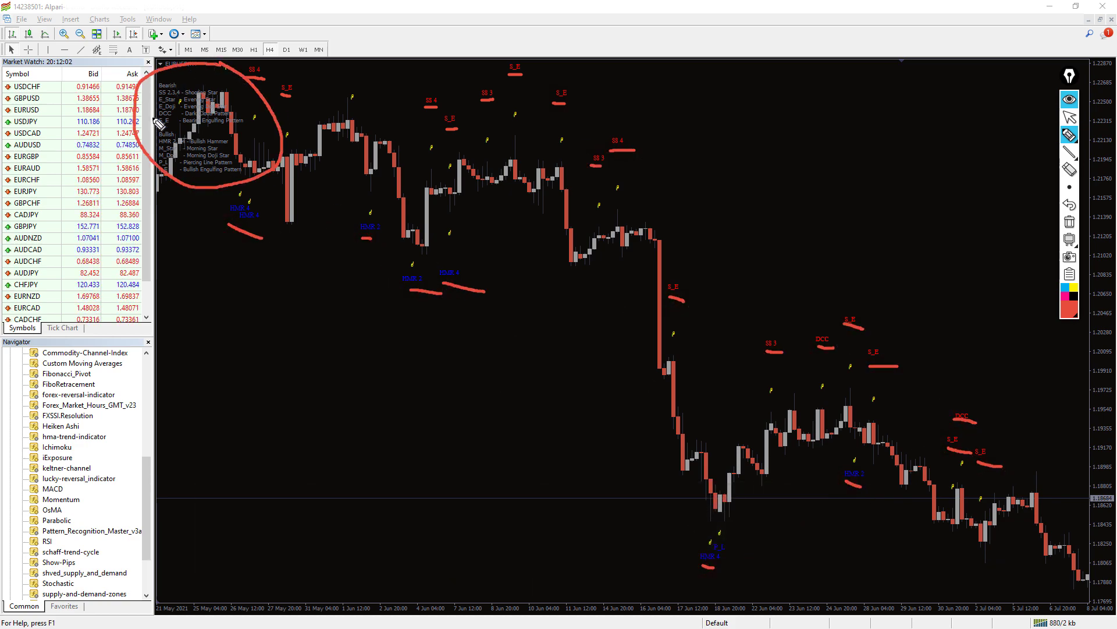
pyautogui.click(1069, 152)
pyautogui.click(1002, 155)
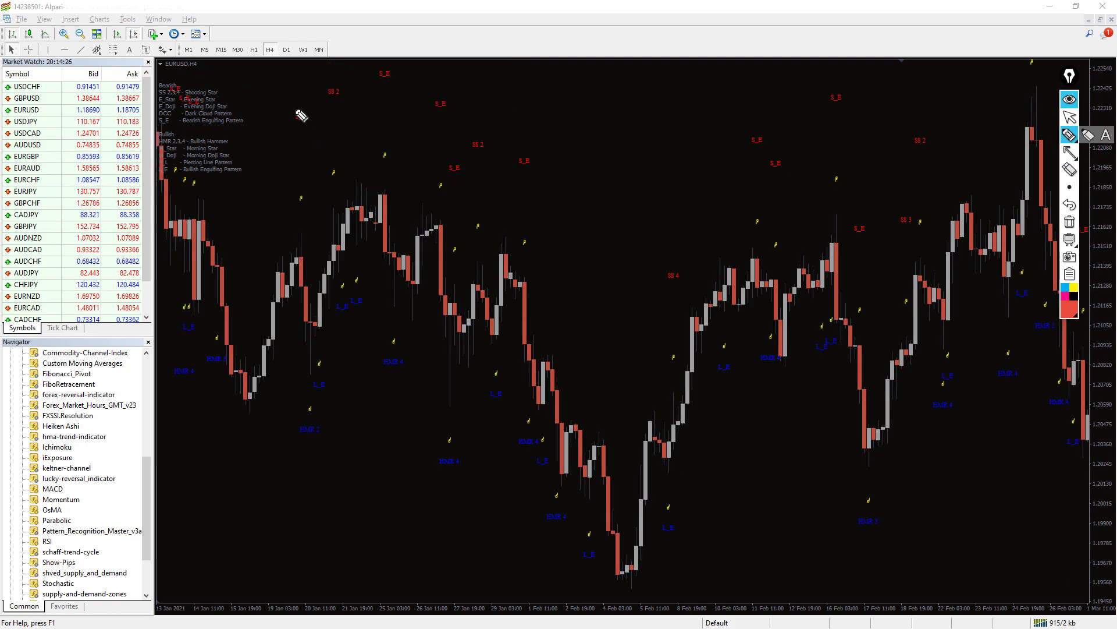
pyautogui.moveTo(302, 109); pyautogui.dragTo(294, 131)
# Step: Draw two red downward arrows at the S_E candles
pyautogui.click(1070, 152)
pyautogui.click(1003, 155)
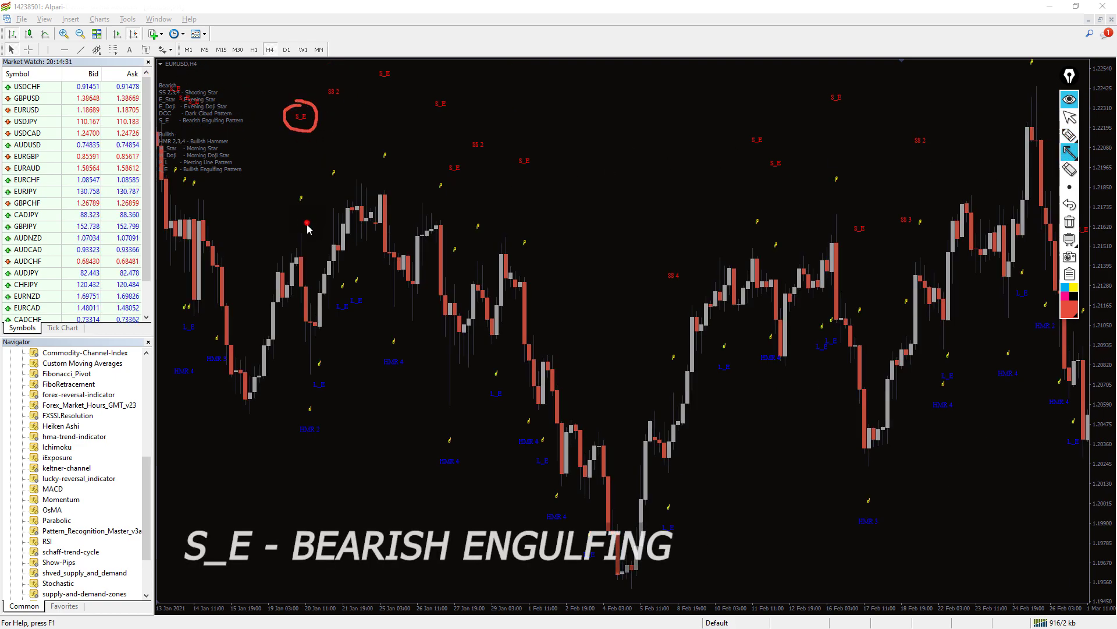
pyautogui.moveTo(307, 223); pyautogui.dragTo(315, 276)
pyautogui.hotkey('ctrl', 'shift', 'h')
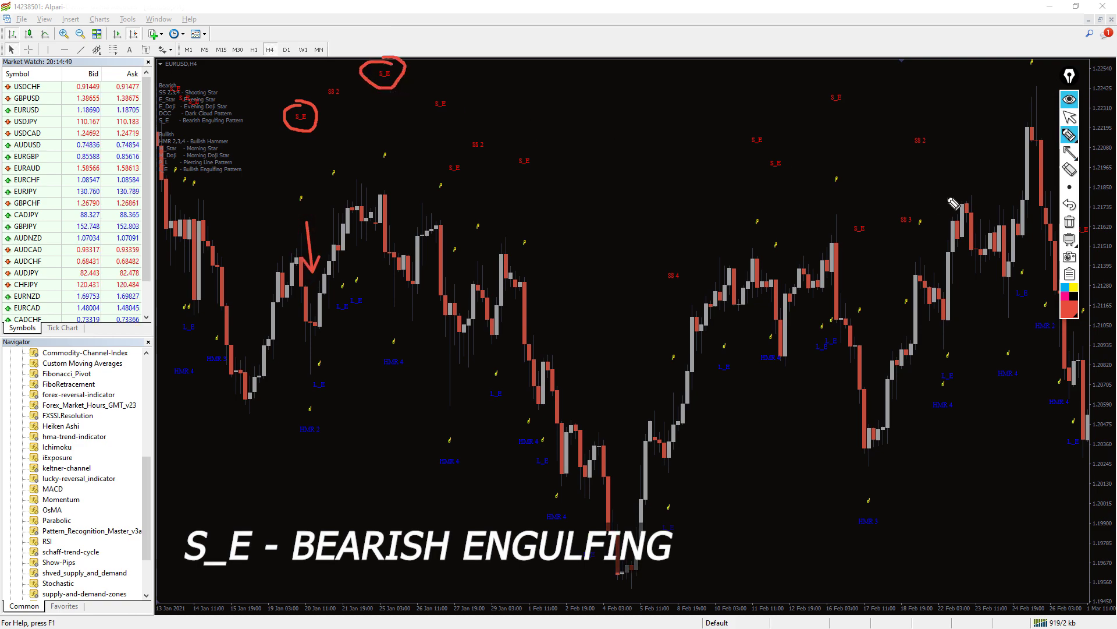
pyautogui.click(1069, 152)
pyautogui.click(1002, 154)
pyautogui.moveTo(387, 162); pyautogui.dragTo(404, 222)
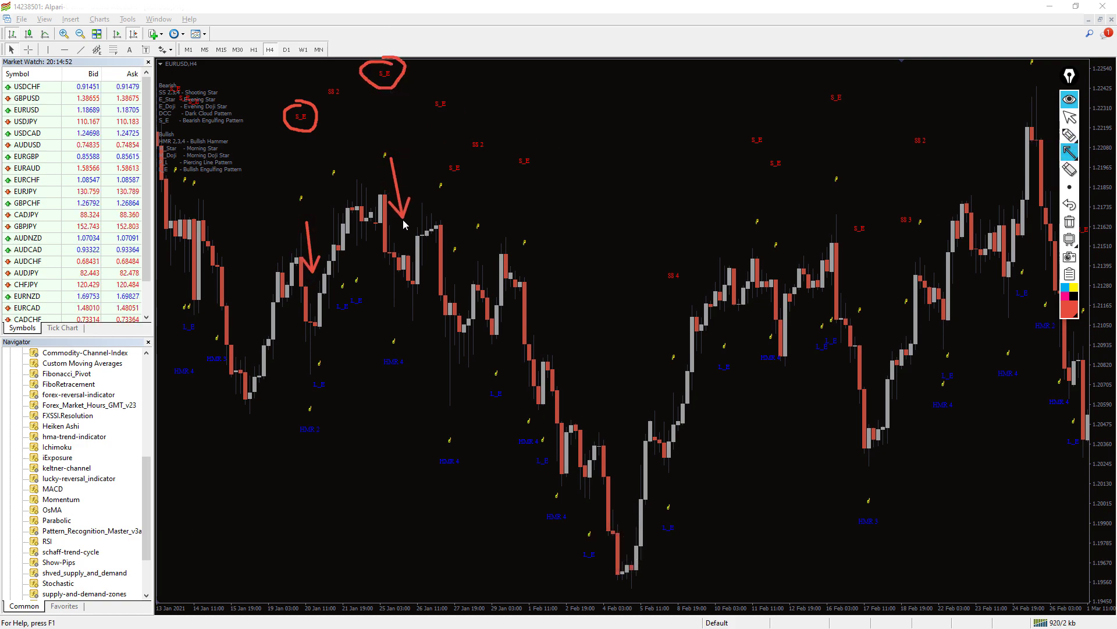
# Step: Circle both L_E labels in cyan and add upward cyan arrows
pyautogui.moveTo(301, 376)
pyautogui.mouseDown()
pyautogui.moveTo(327, 372)
pyautogui.moveTo(315, 368)
pyautogui.moveTo(354, 249)
pyautogui.mouseUp()
pyautogui.click(1069, 152)
pyautogui.click(1002, 154)
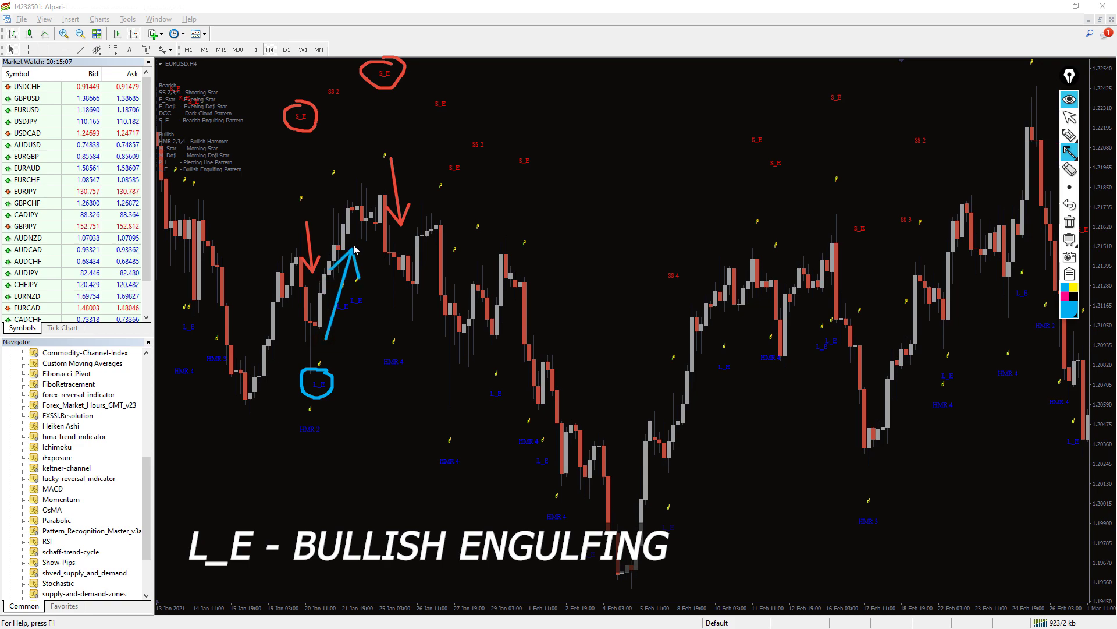
pyautogui.click(1070, 134)
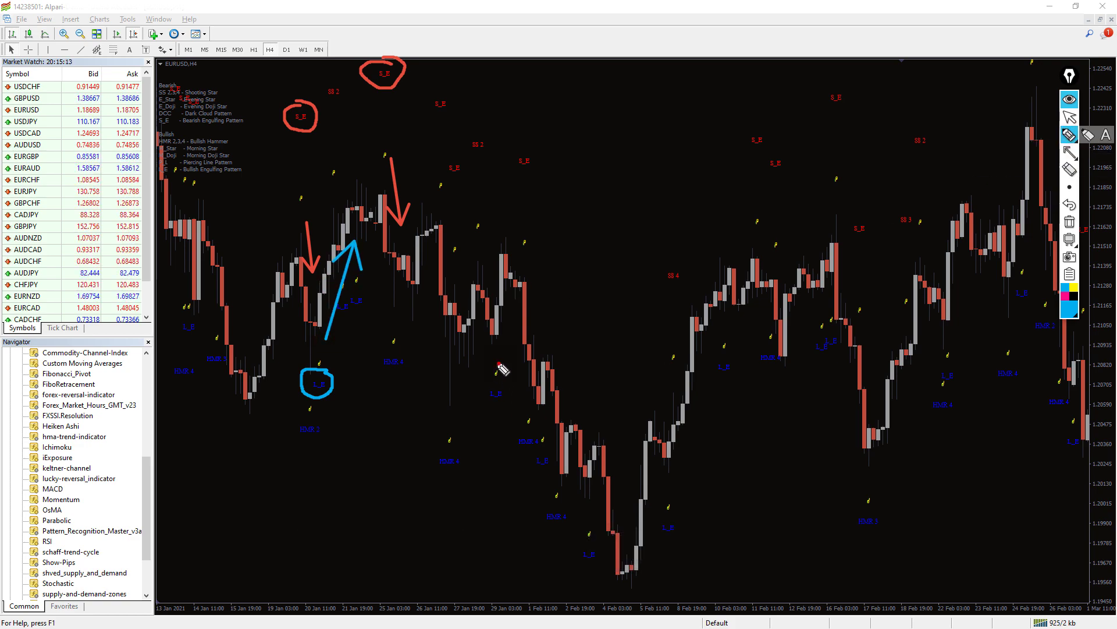
pyautogui.moveTo(496, 368); pyautogui.dragTo(517, 301)
pyautogui.click(1070, 151)
pyautogui.click(1002, 154)
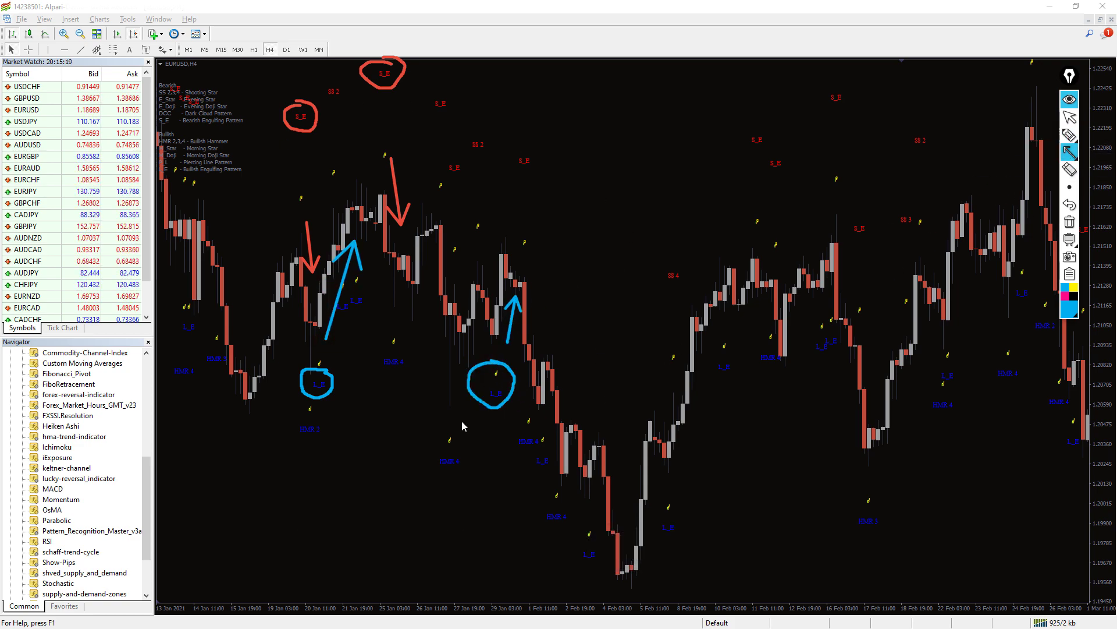
# Step: In the Pattern_Recognition_Master_v3a settings, give Bearish Engulfing labels size 12 and OrangeRed color
pyautogui.rightClick(630, 238)
pyautogui.click(668, 305)
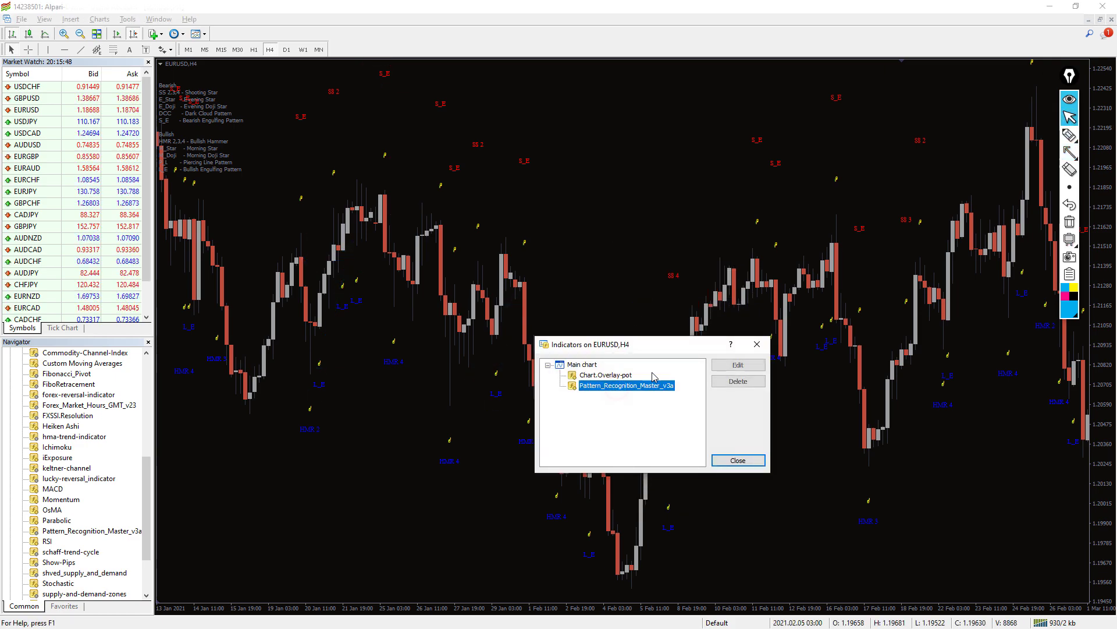
pyautogui.click(738, 364)
pyautogui.moveTo(928, 262)
pyautogui.mouseDown()
pyautogui.moveTo(927, 328)
pyautogui.moveTo(844, 379)
pyautogui.mouseUp()
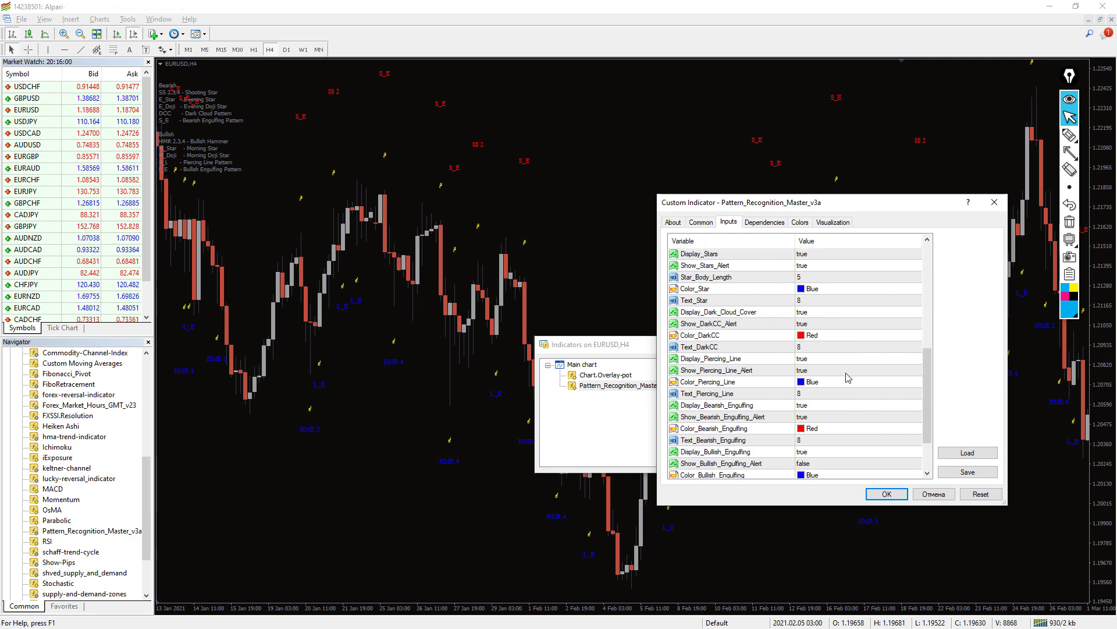
pyautogui.scroll(-2, 844, 378)
pyautogui.click(805, 381)
pyautogui.write('12')
pyautogui.press('Return')
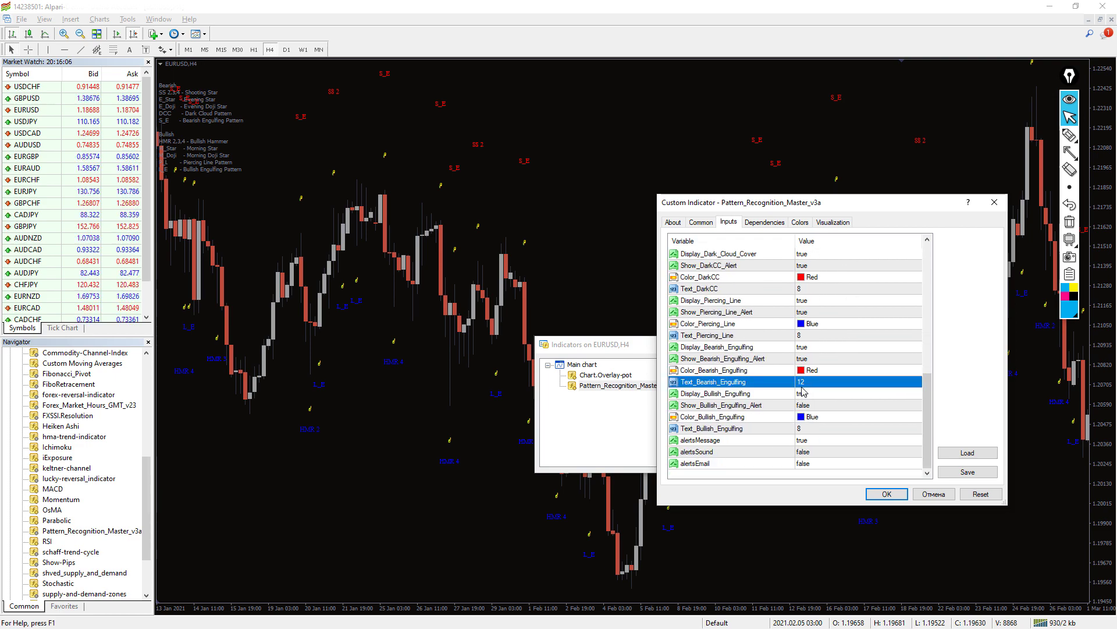
pyautogui.click(810, 370)
pyautogui.click(914, 371)
pyautogui.click(836, 394)
# Step: Set Bullish Engulfing labels to DeepSkyBlue with a new text size, and apply the settings
pyautogui.click(810, 417)
pyautogui.click(915, 417)
pyautogui.click(804, 509)
pyautogui.click(809, 429)
pyautogui.press('Return')
pyautogui.click(886, 494)
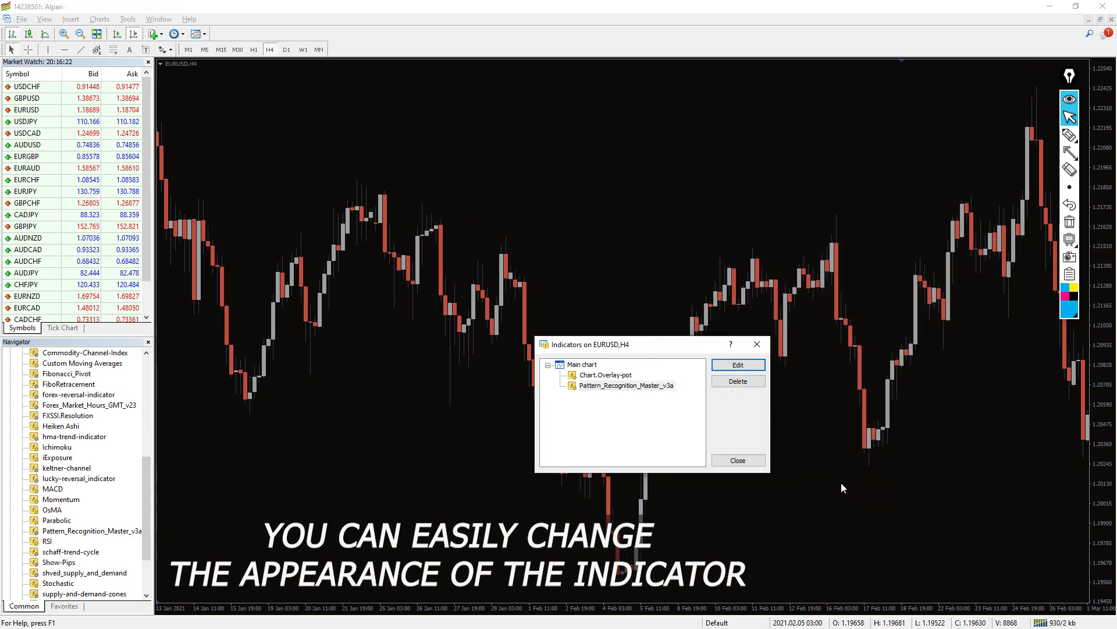
pyautogui.click(734, 464)
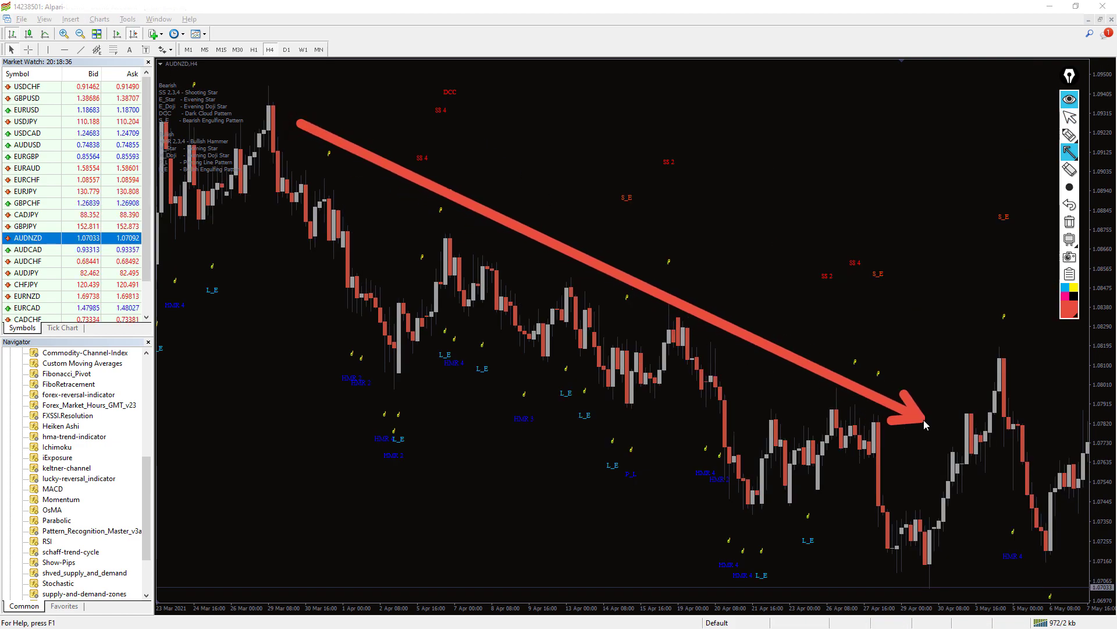
# Step: Draw a red arrow along the decline, underline bearish labels, and add a DOWNTREND note
pyautogui.moveTo(300, 123); pyautogui.dragTo(935, 421)
pyautogui.moveTo(873, 286); pyautogui.dragTo(904, 292)
pyautogui.moveTo(418, 165); pyautogui.dragTo(434, 169)
pyautogui.click(1025, 153)
pyautogui.click(1009, 194)
pyautogui.click(523, 202)
pyautogui.write('DOWNTREND')
pyautogui.moveTo(512, 187); pyautogui.dragTo(568, 208)
# Step: Mark the bullish signals with cyan underlines and arrows, then cross them out in red
pyautogui.click(1070, 134)
pyautogui.moveTo(338, 393); pyautogui.dragTo(371, 394)
pyautogui.moveTo(442, 372); pyautogui.dragTo(459, 371)
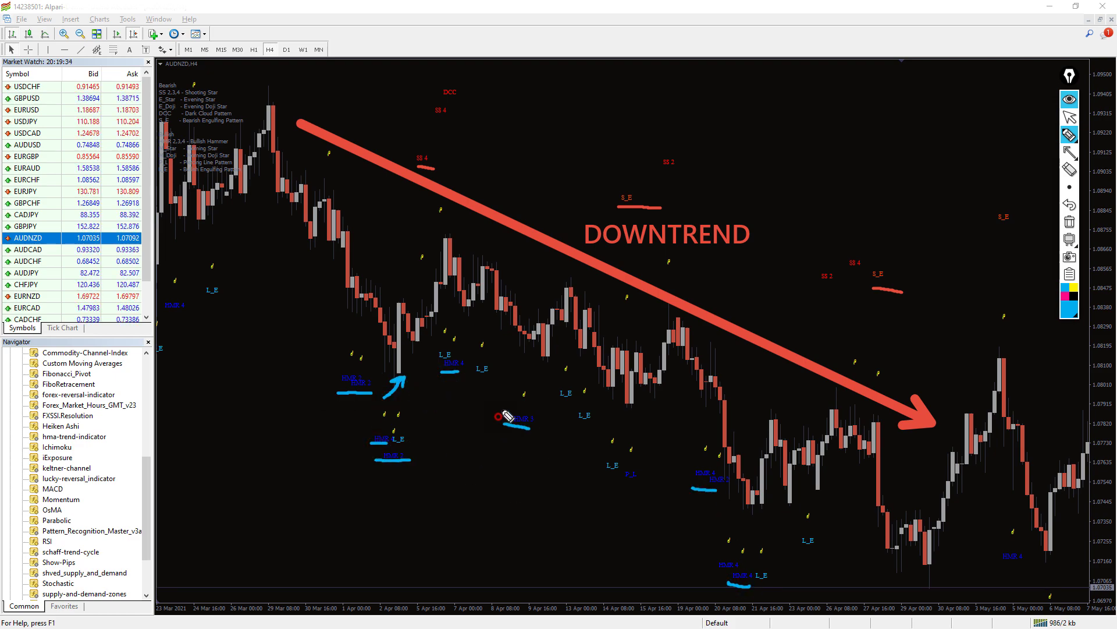
pyautogui.moveTo(498, 419); pyautogui.dragTo(510, 399)
pyautogui.moveTo(674, 467)
pyautogui.mouseDown()
pyautogui.moveTo(689, 447)
pyautogui.moveTo(693, 456)
pyautogui.mouseUp()
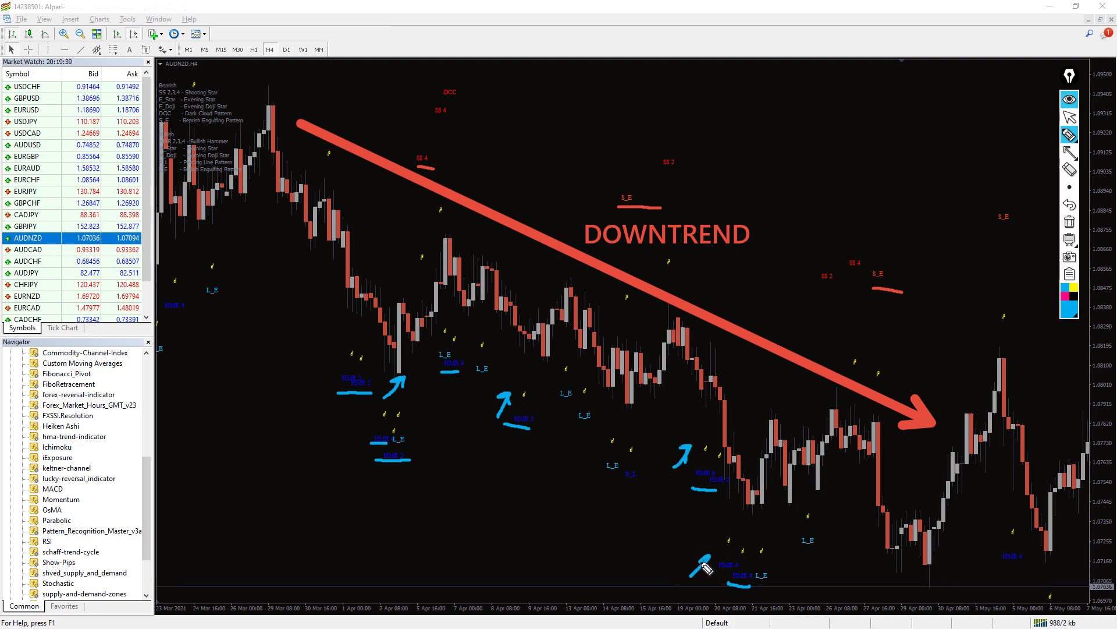
pyautogui.moveTo(374, 375); pyautogui.dragTo(387, 385)
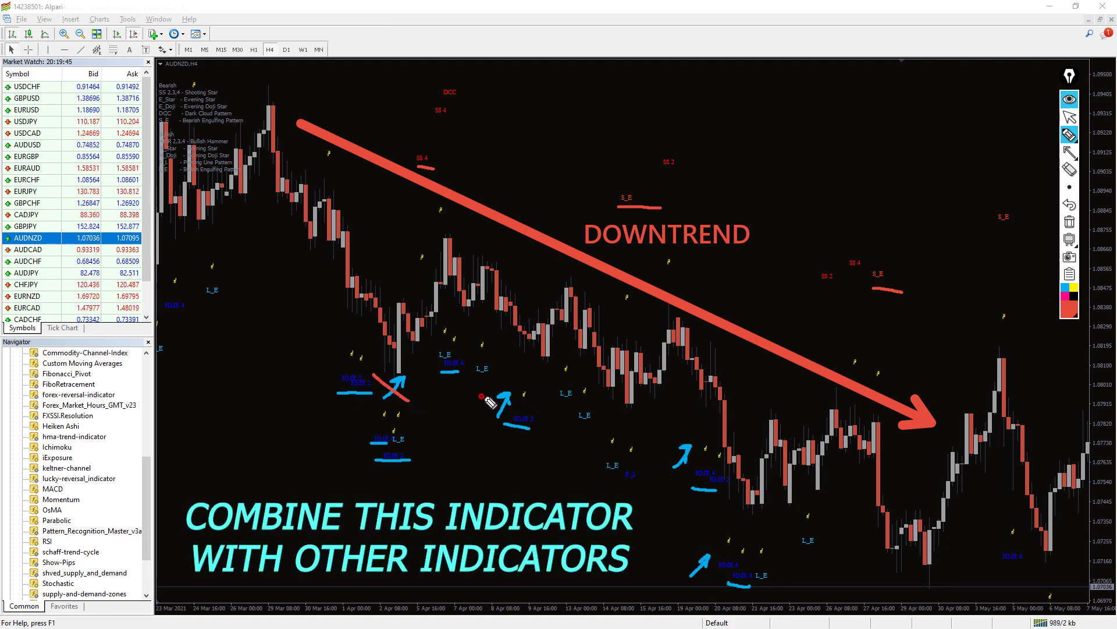
pyautogui.moveTo(656, 443); pyautogui.dragTo(690, 467)
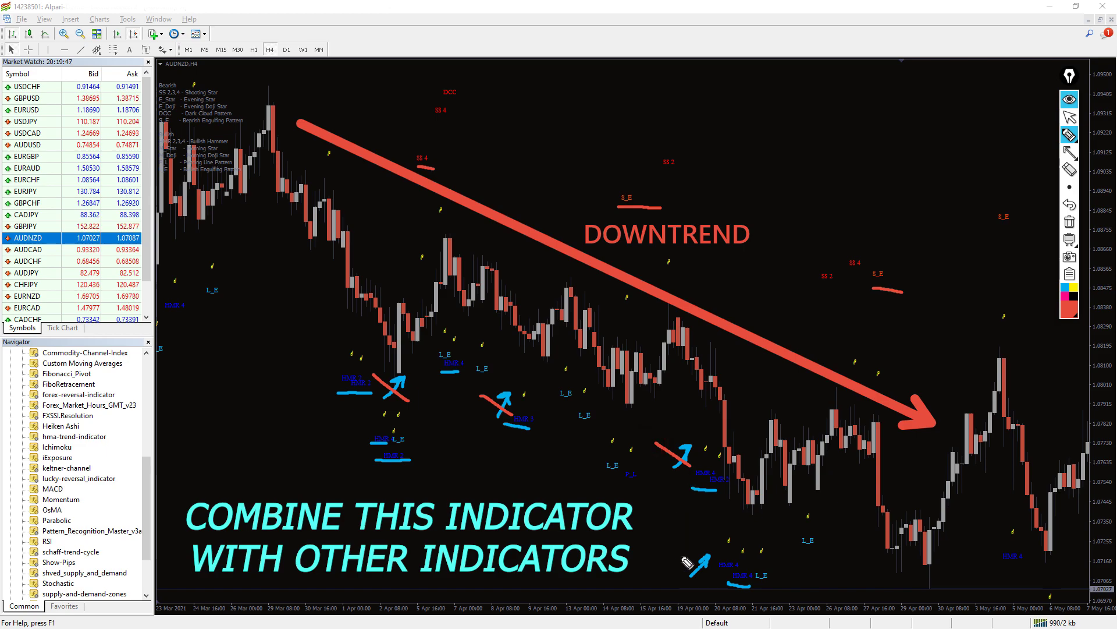
pyautogui.moveTo(682, 556); pyautogui.dragTo(708, 575)
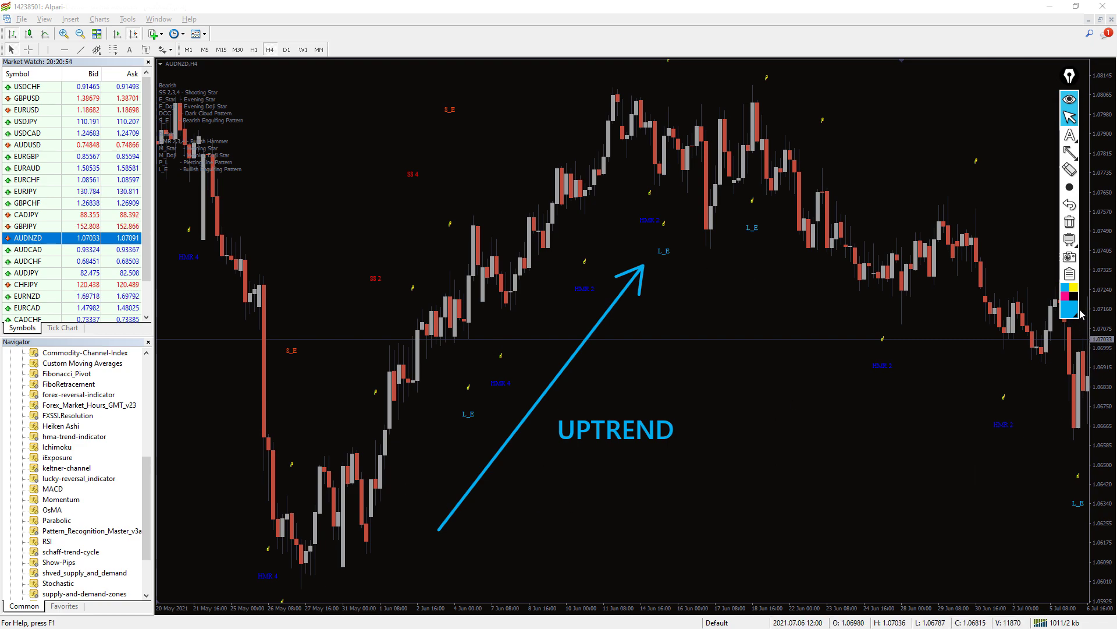
# Step: Erase the drawings, hide the drawing tools, and show EURAUD on the M30 timeframe
pyautogui.click(1070, 221)
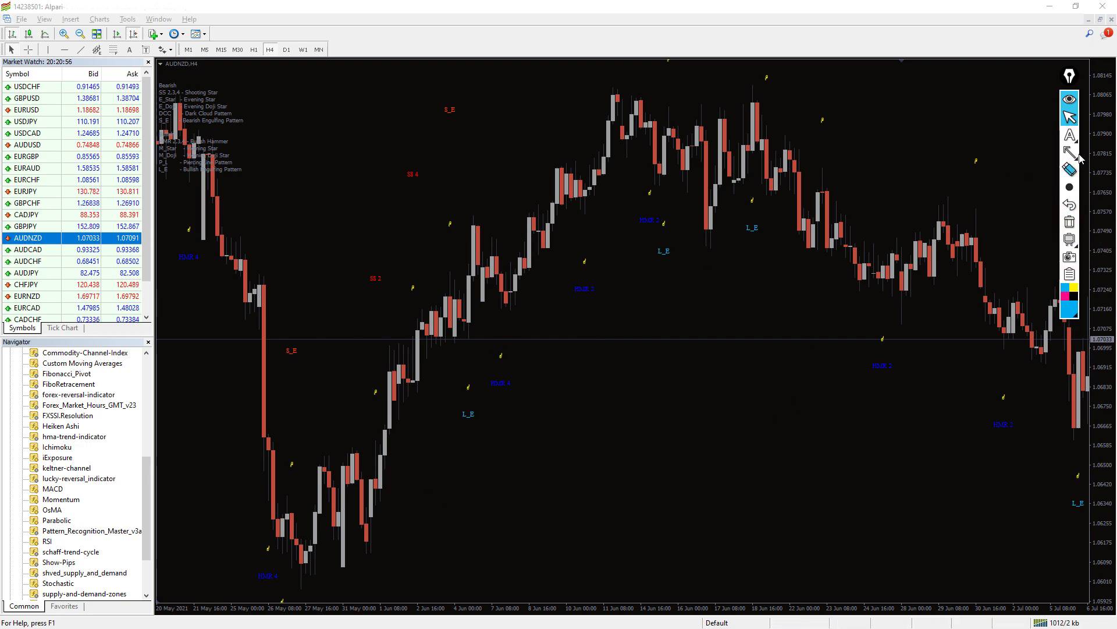
pyautogui.click(1069, 99)
pyautogui.moveTo(804, 303); pyautogui.dragTo(749, 305)
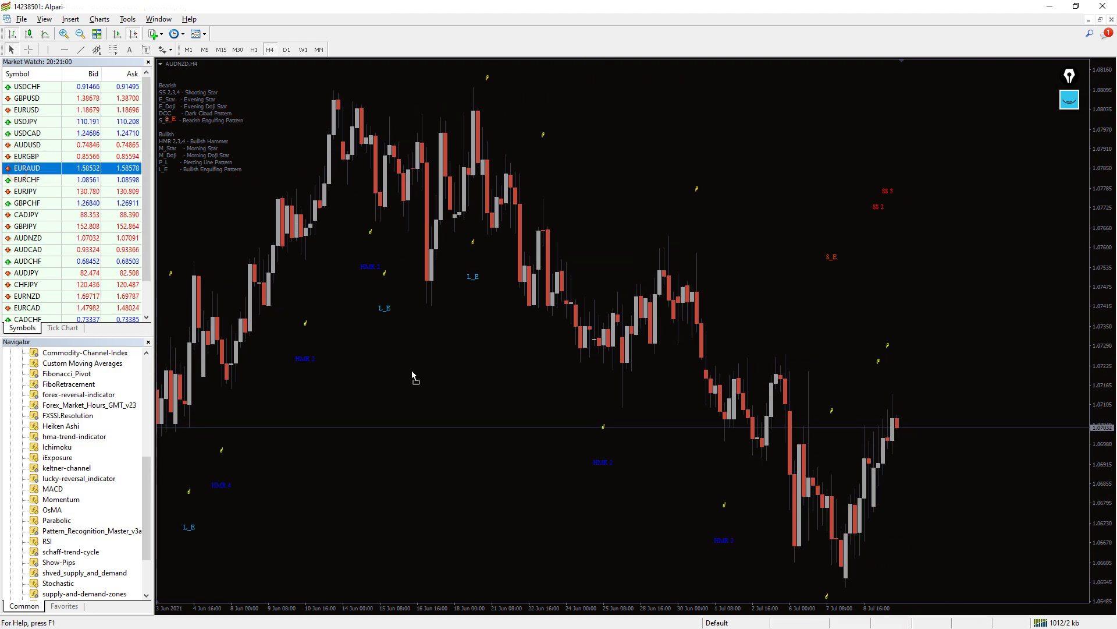
pyautogui.moveTo(17, 172); pyautogui.dragTo(419, 374)
pyautogui.scroll(3, 354, 263)
pyautogui.scroll(3, 362, 262)
pyautogui.scroll(3, 365, 244)
pyautogui.scroll(3, 369, 202)
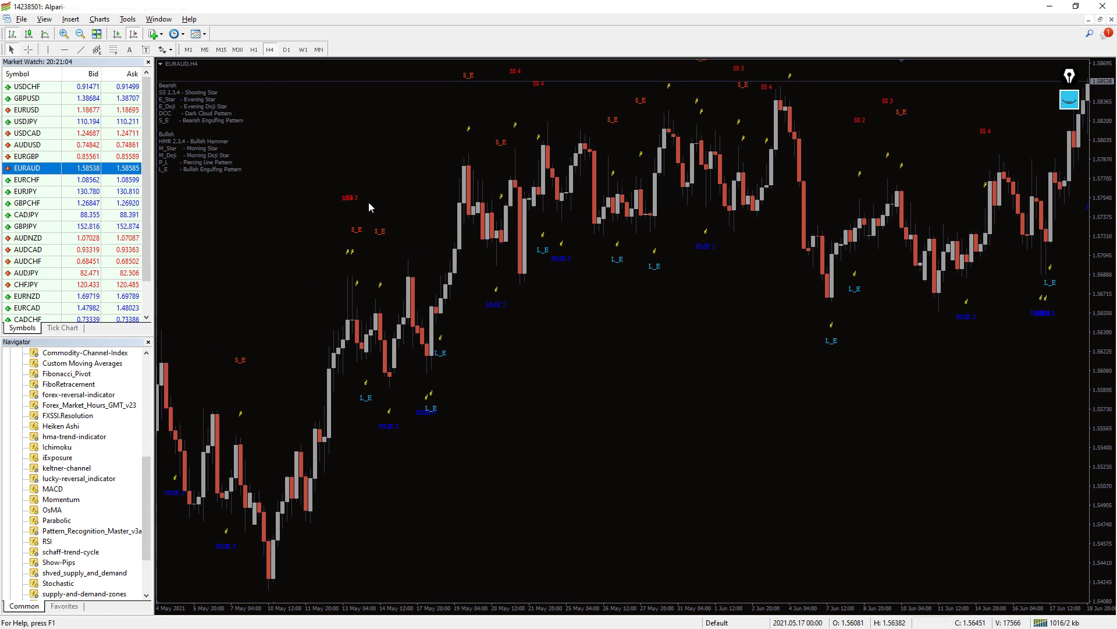
pyautogui.click(238, 50)
pyautogui.scroll(-3, 717, 402)
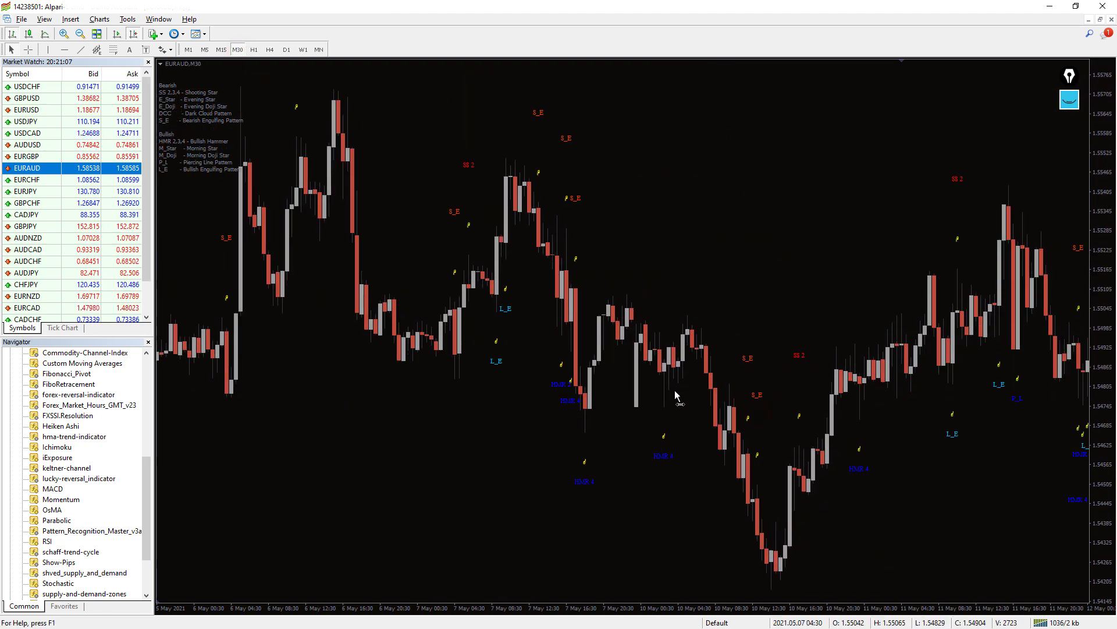
pyautogui.scroll(-3, 641, 380)
pyautogui.scroll(-3, 596, 367)
pyautogui.scroll(-3, 577, 367)
pyautogui.scroll(-3, 574, 365)
pyautogui.scroll(-3, 533, 365)
pyautogui.scroll(-2, 501, 365)
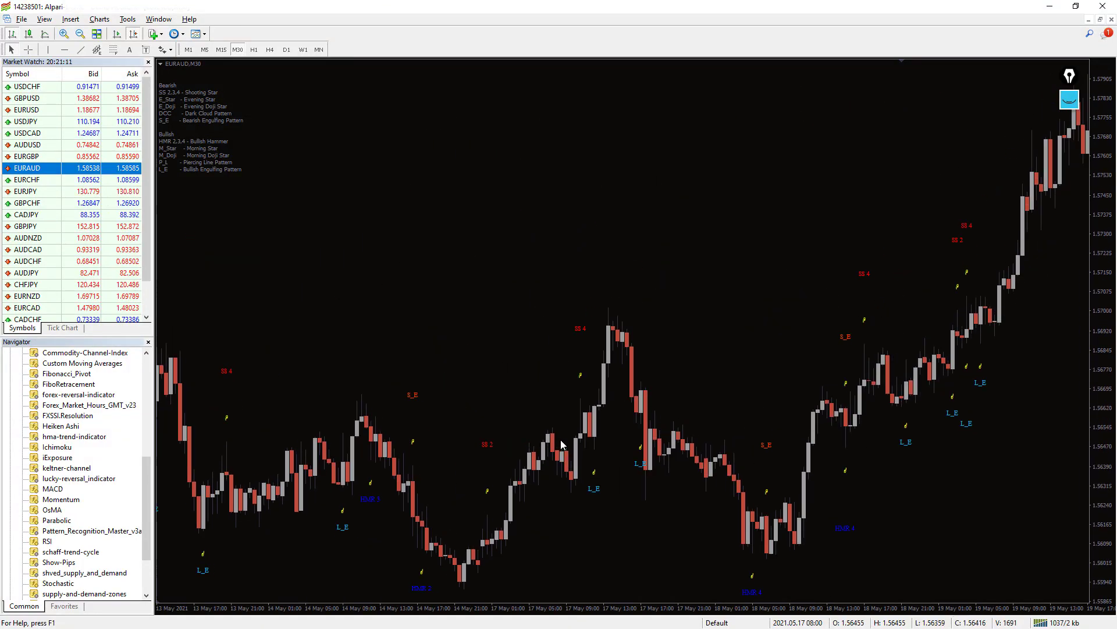
pyautogui.scroll(-2, 819, 503)
pyautogui.scroll(-3, 878, 415)
pyautogui.scroll(-2, 490, 450)
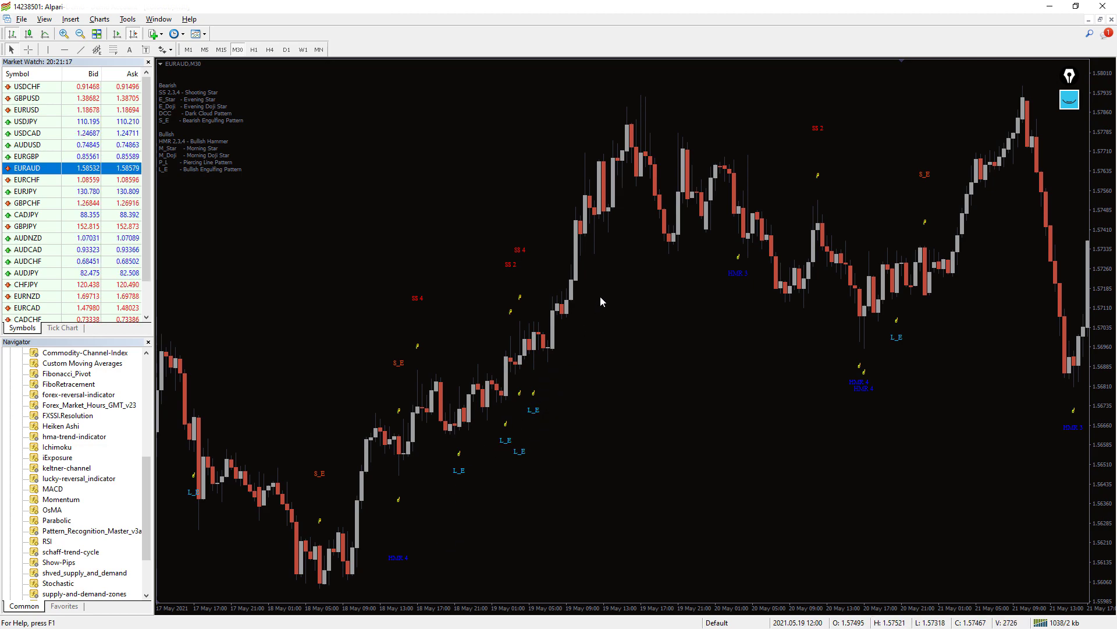
pyautogui.scroll(-3, 840, 326)
pyautogui.scroll(-3, 748, 345)
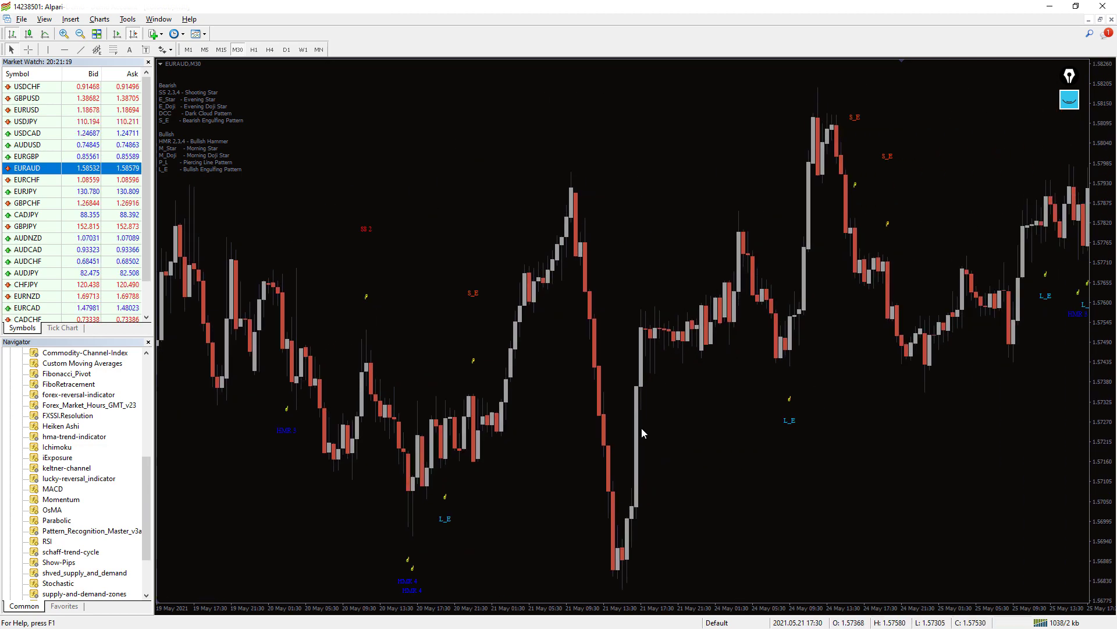
pyautogui.scroll(-3, 633, 414)
pyautogui.scroll(-1, 625, 400)
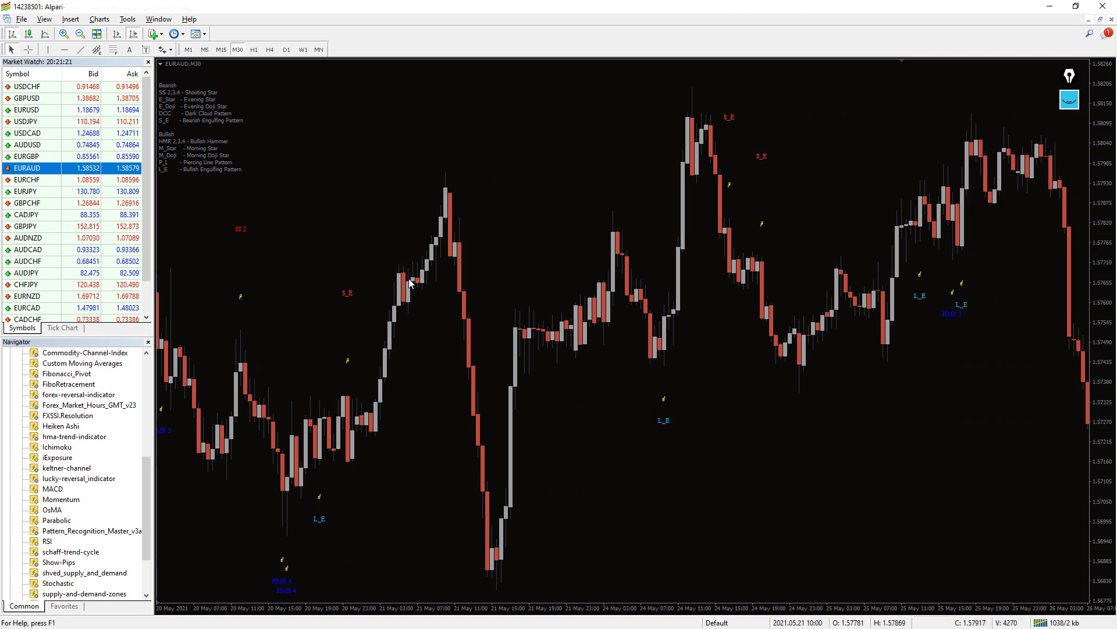
pyautogui.scroll(-3, 852, 433)
pyautogui.scroll(-3, 812, 443)
pyautogui.scroll(-3, 787, 445)
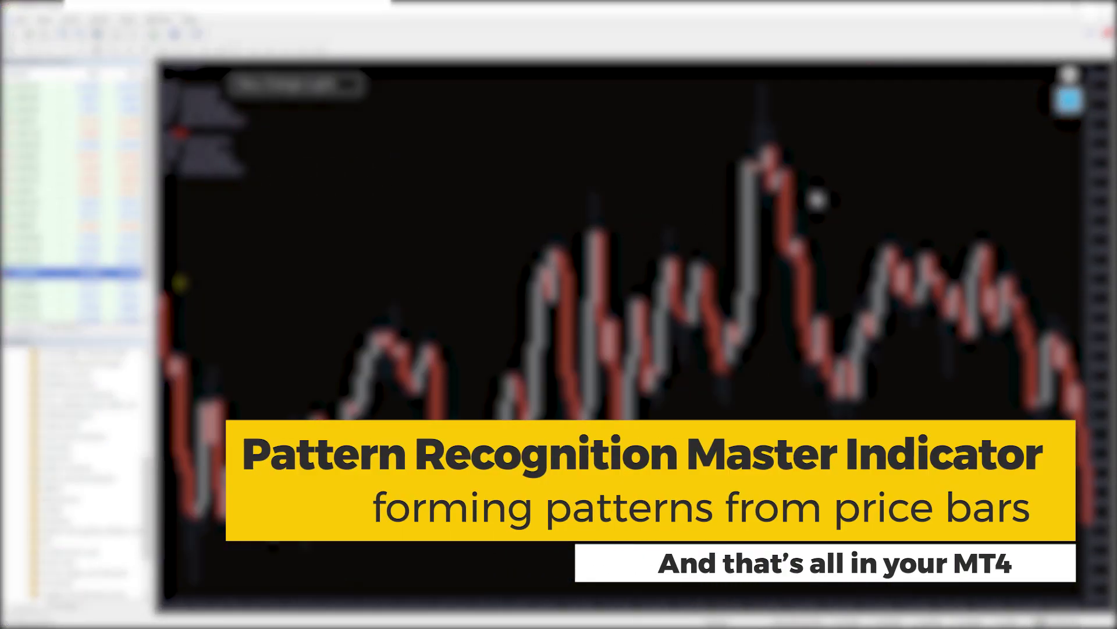
pyautogui.scroll(-3, 804, 201)
pyautogui.scroll(-3, 803, 201)
pyautogui.scroll(-3, 783, 204)
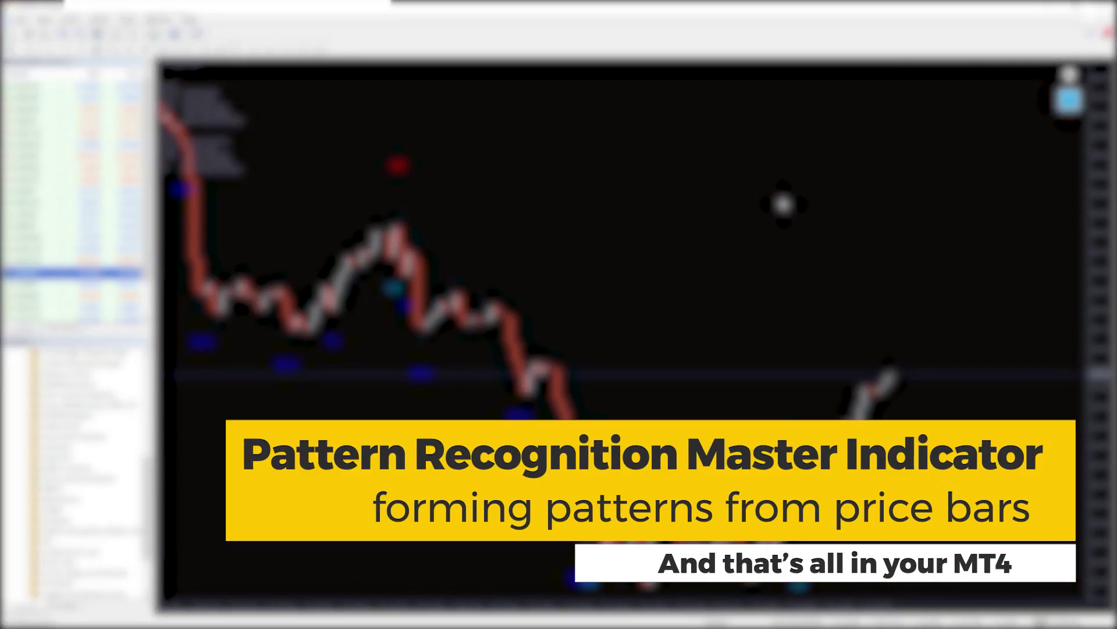
pyautogui.scroll(2, 642, 392)
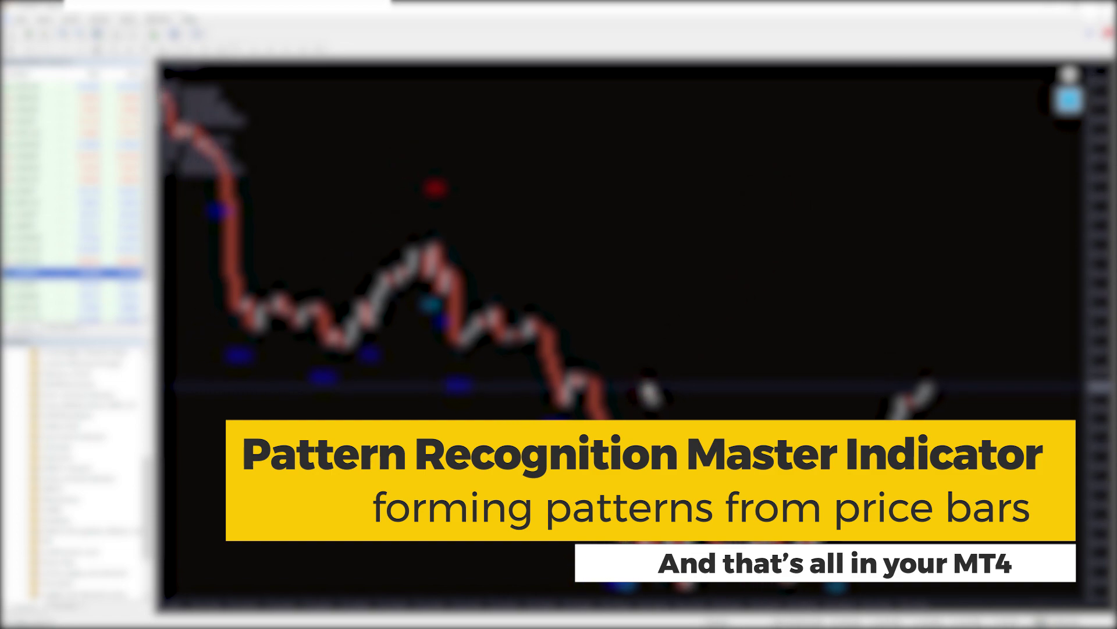
pyautogui.scroll(2, 651, 391)
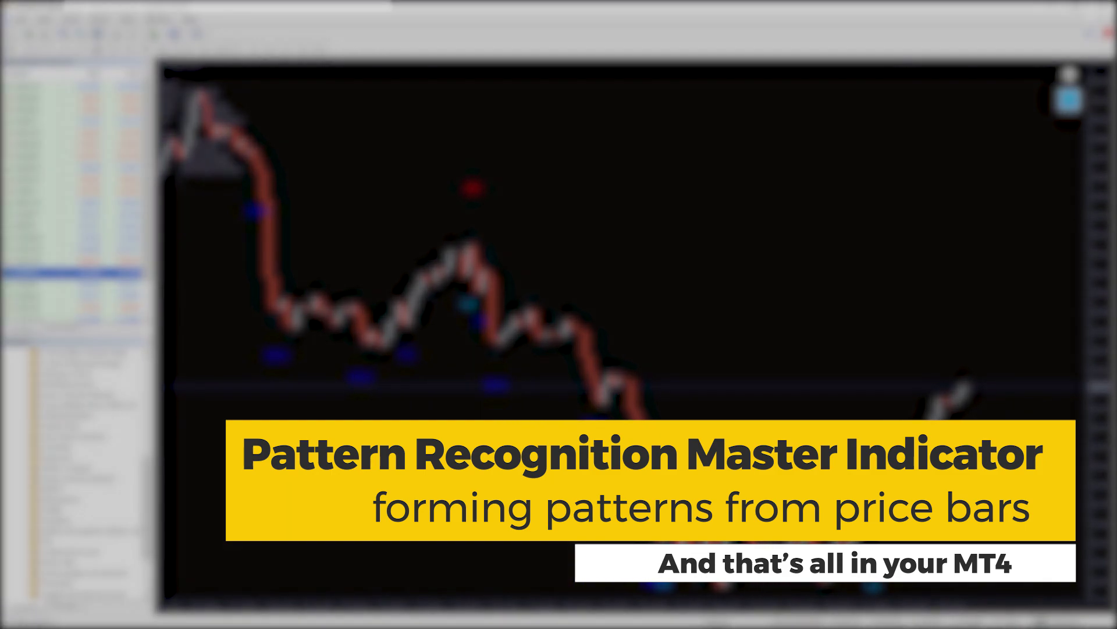